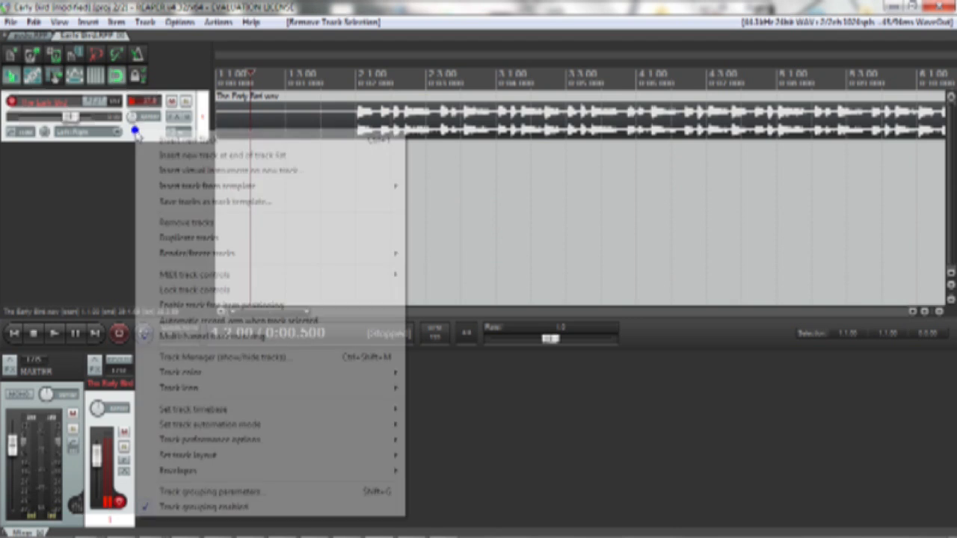
Open the track's name for editing in the Track Manager and close the manager
left_click(180, 359)
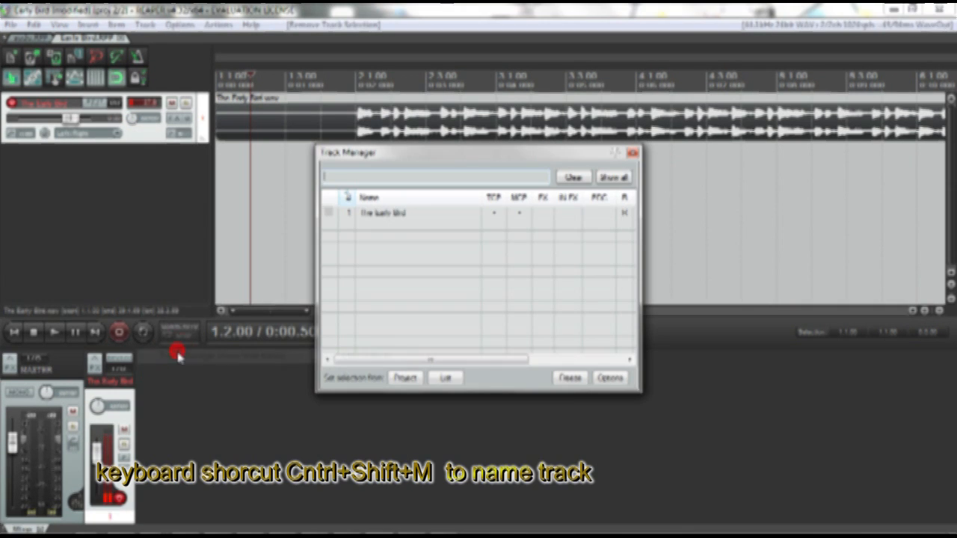
left_click(379, 214)
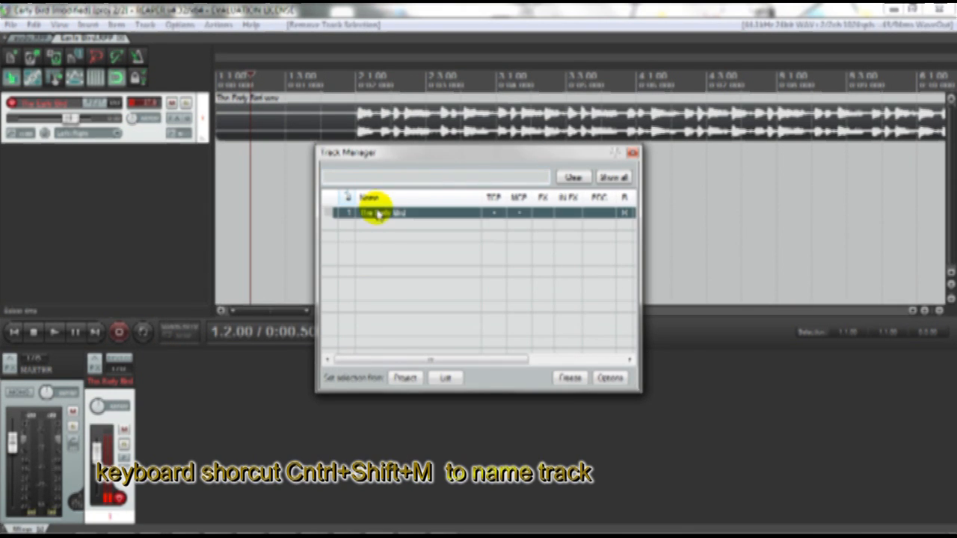
left_click(379, 215)
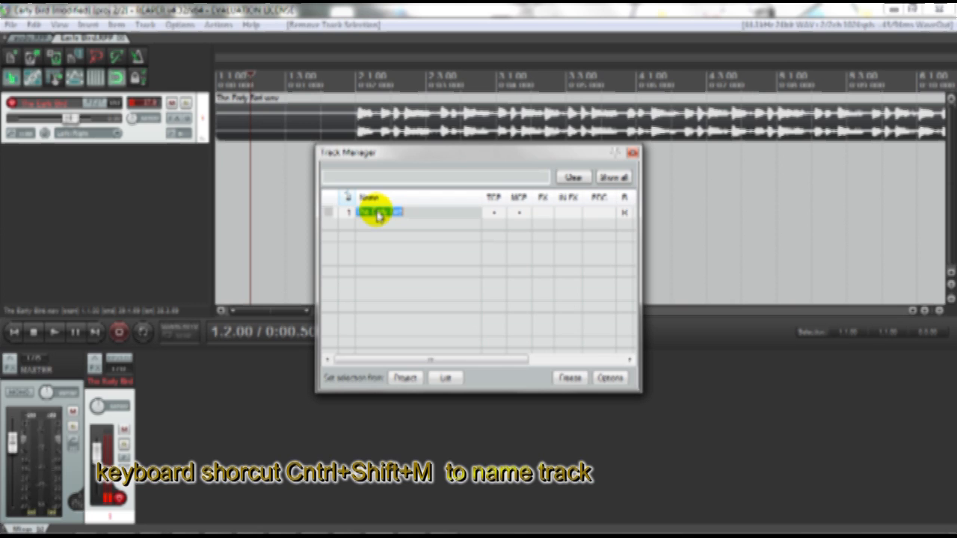
left_click(632, 152)
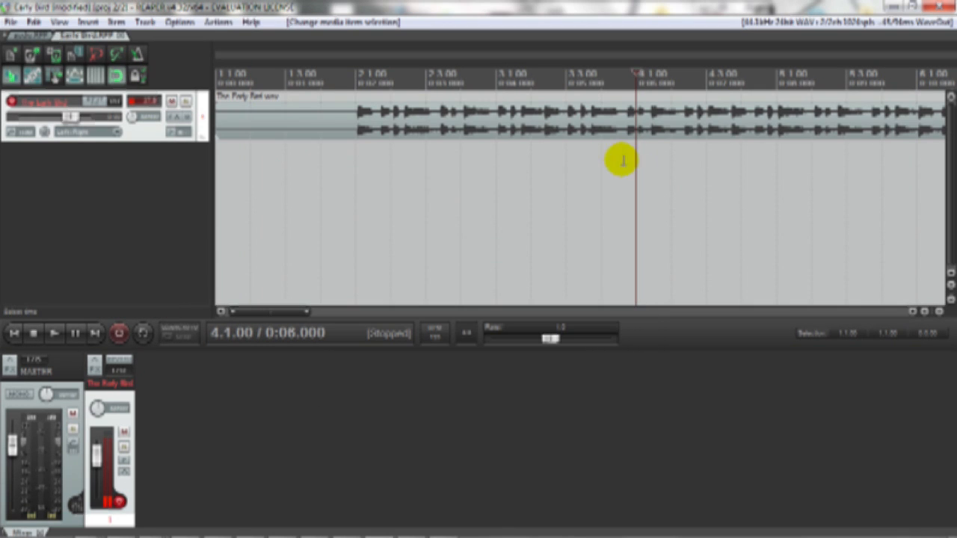
Set the track's custom color to the orange basic color with RGB 255, 128, 64
right_click(145, 132)
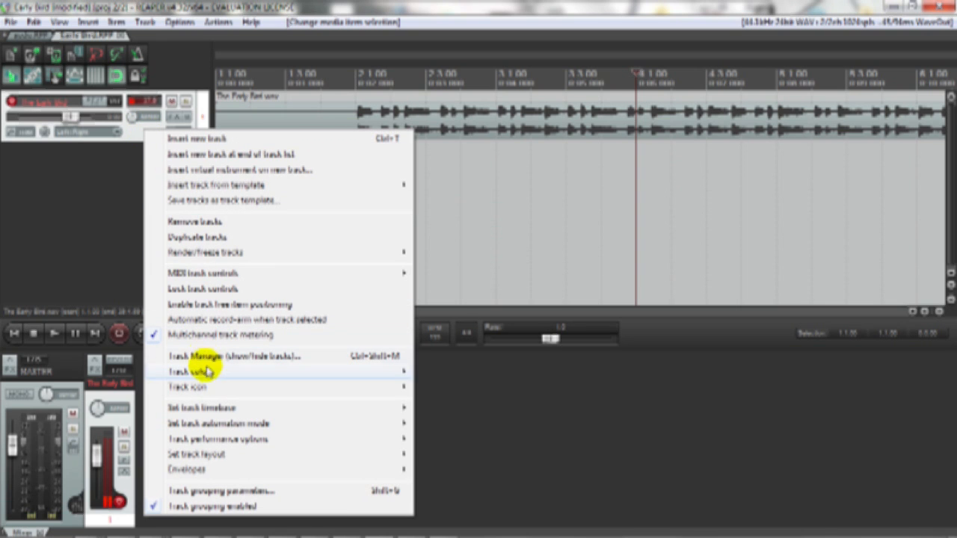
mouse_move(205, 371)
left_click(440, 372)
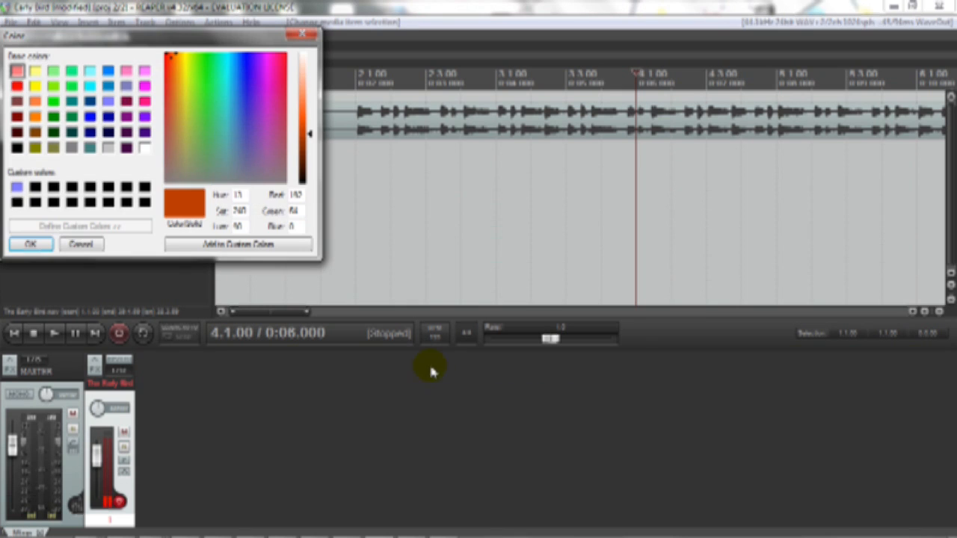
left_click(36, 102)
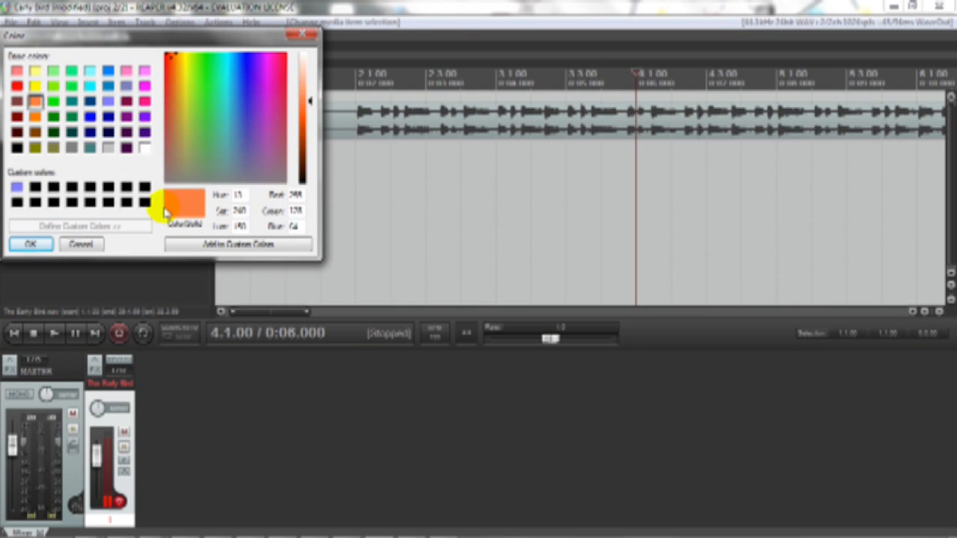
left_click(32, 246)
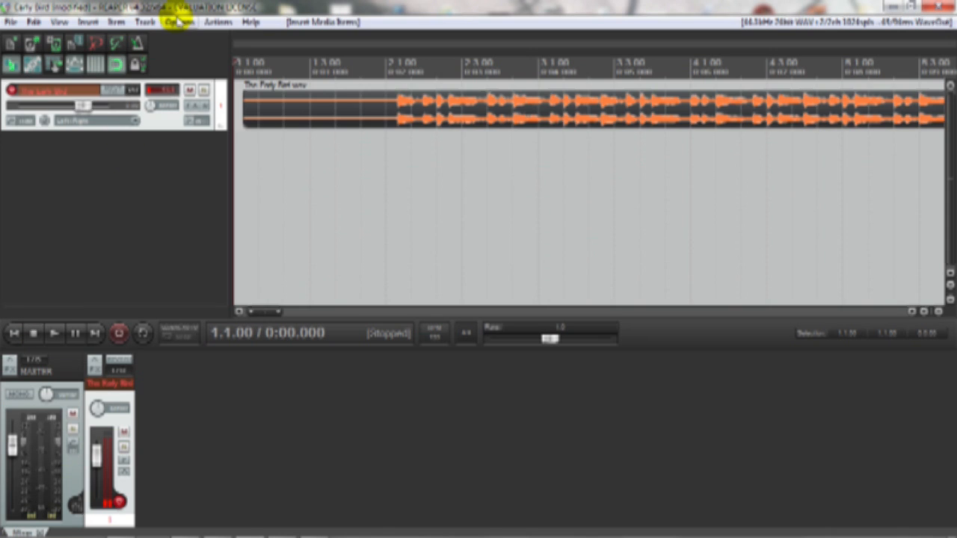
Set the grid line spacing to the finest listed division in the snap and grid settings
left_click(178, 21)
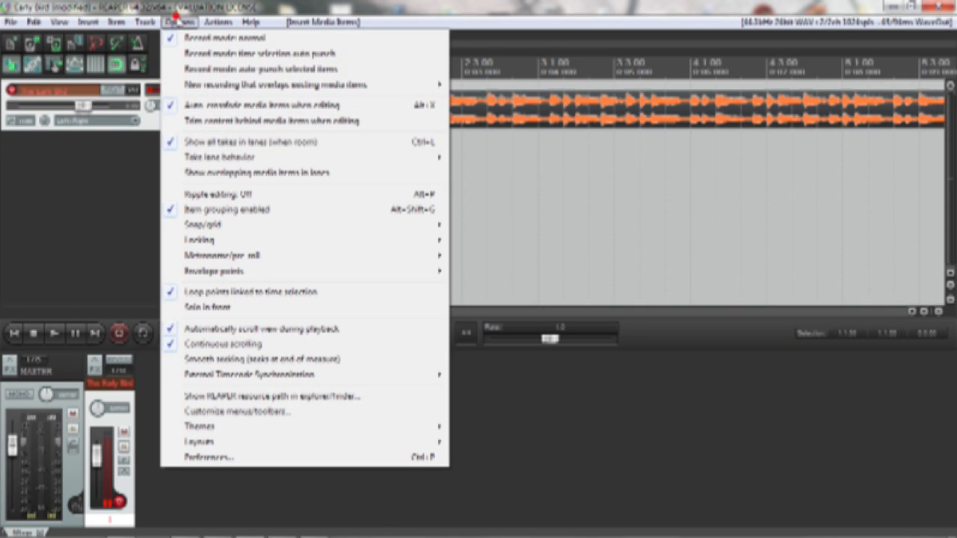
mouse_move(203, 232)
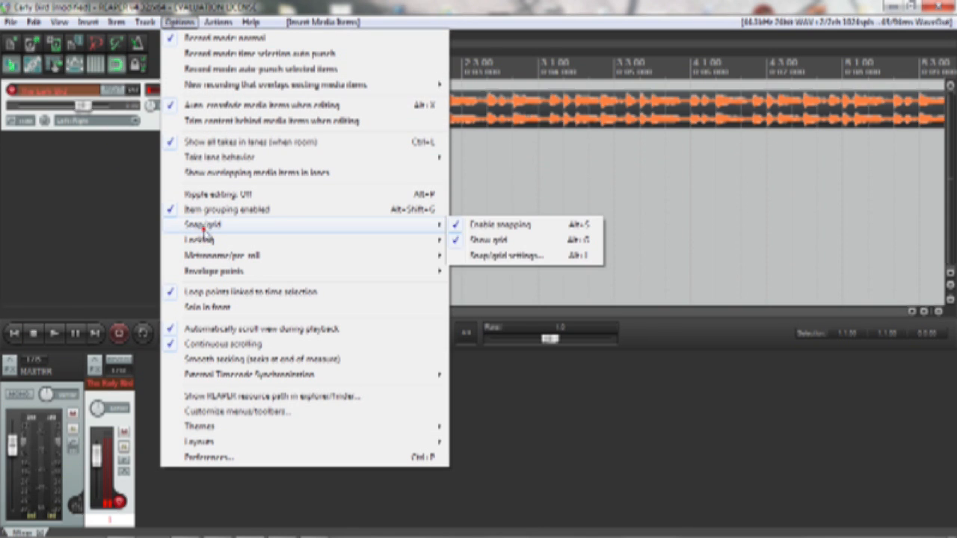
left_click(476, 255)
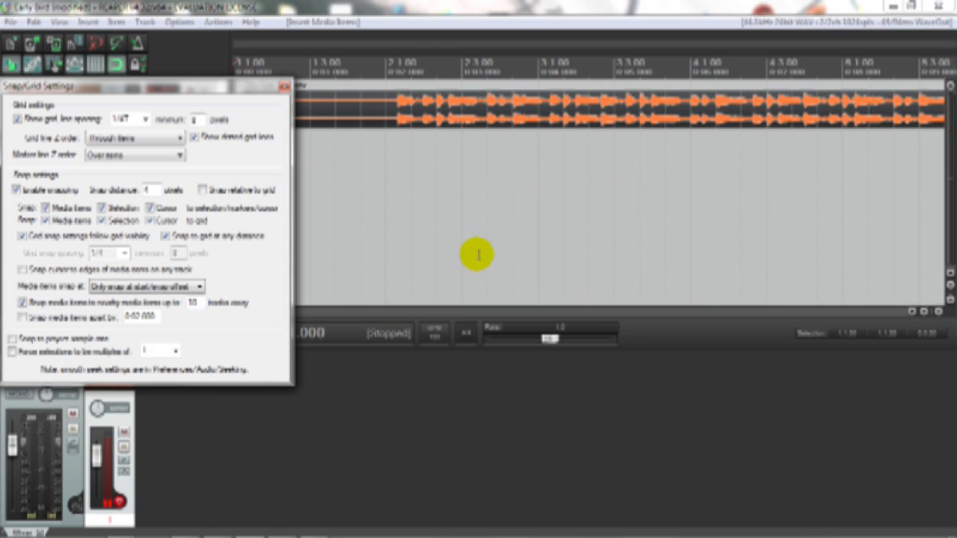
left_click(146, 122)
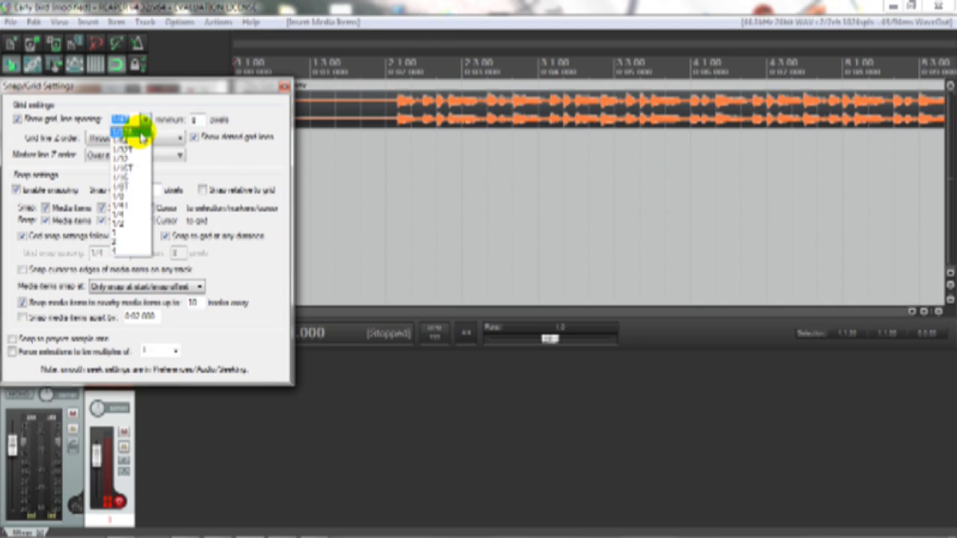
left_click(141, 133)
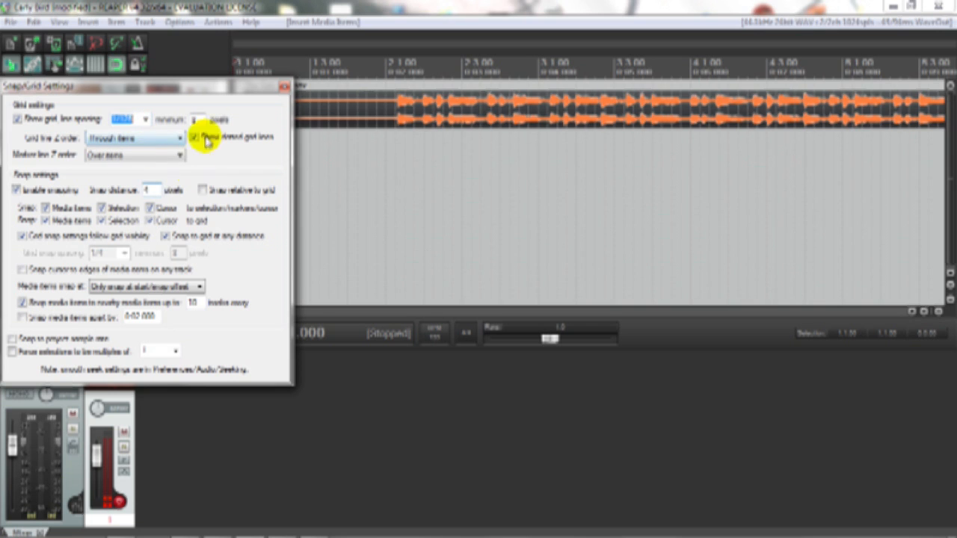
left_click(284, 87)
Move the audio clip later along the timeline, first with snapping on and again with snapping temporarily disabled
left_click_drag(290, 119, 341, 111)
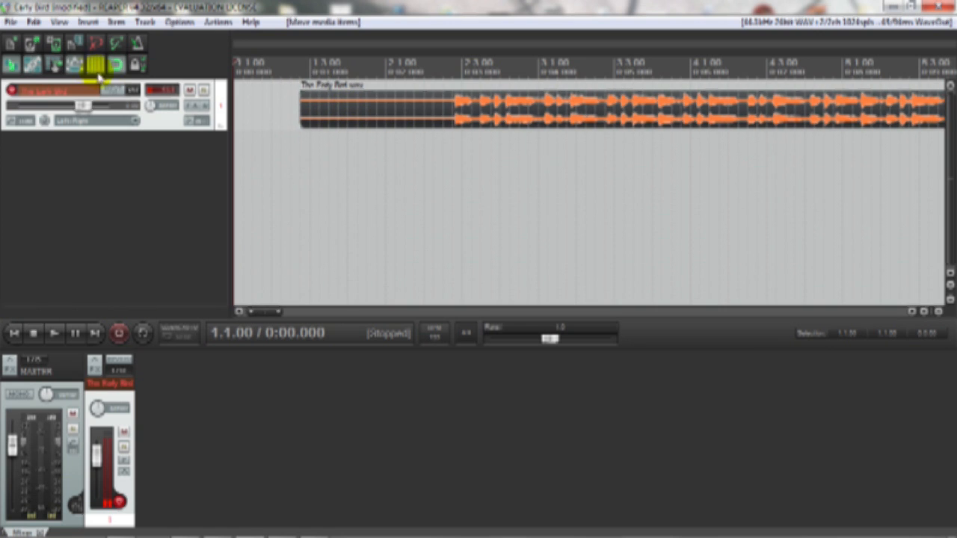
left_click(116, 65)
mouse_move(321, 118)
left_mouse_down()
mouse_move(406, 128)
mouse_move(325, 127)
left_mouse_up()
left_click(118, 66)
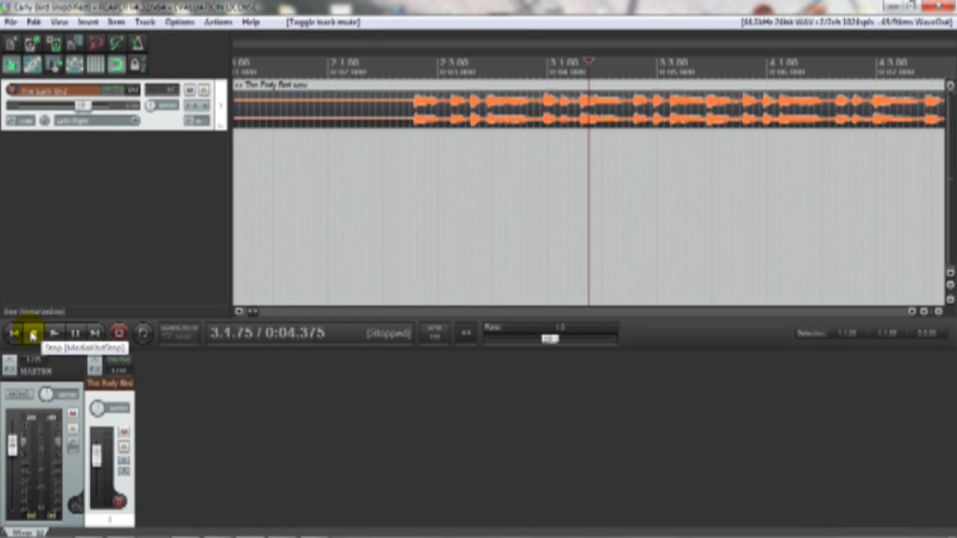
Examine the clip's waveform at several horizontal zoom levels of the timeline
left_click(925, 313)
left_click(924, 312)
left_click(924, 313)
left_click(925, 313)
left_click(925, 312)
left_click(939, 313)
left_click(940, 313)
left_click(940, 312)
left_click(940, 313)
left_click(939, 313)
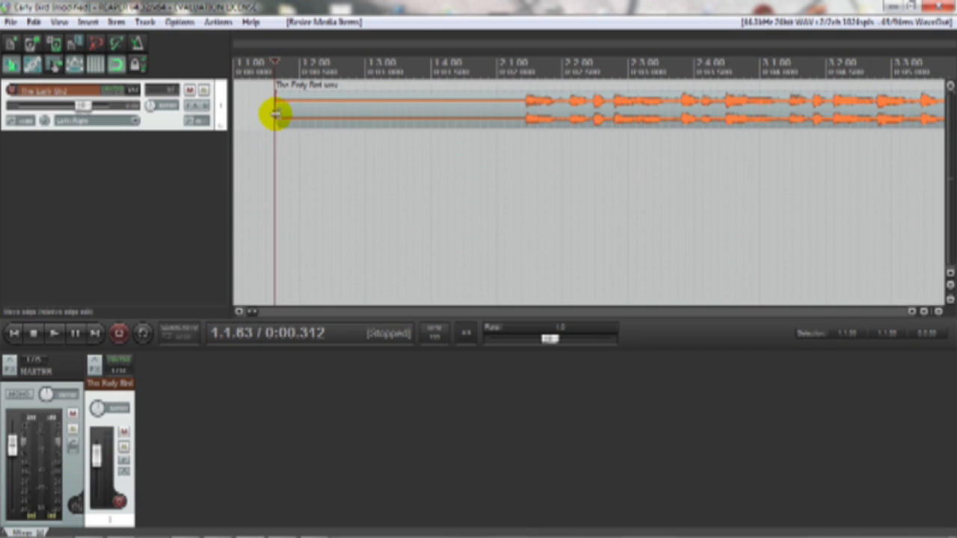
Trim the clip's start to about 1.4.63 and split the clip at 2.3.88
left_click_drag(278, 108, 474, 126)
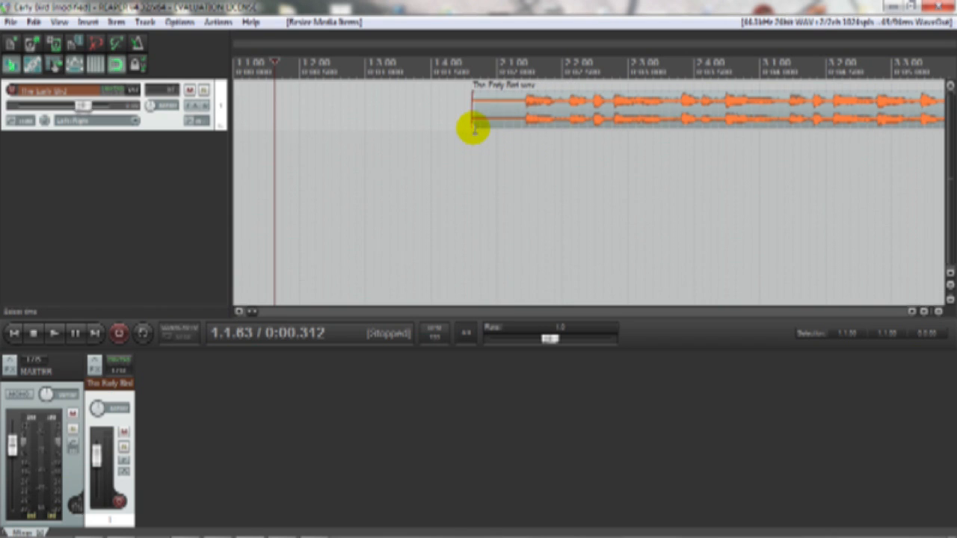
left_click(687, 120)
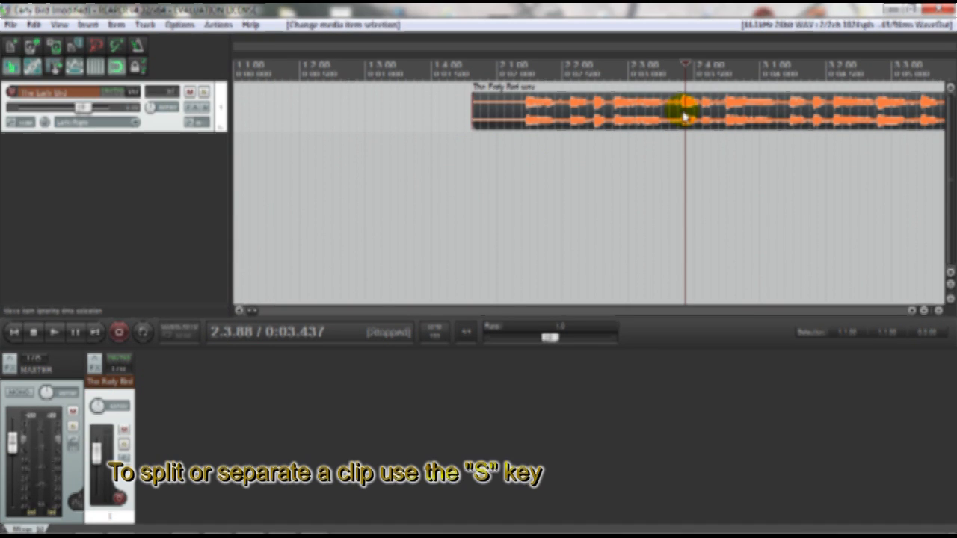
right_click(684, 113)
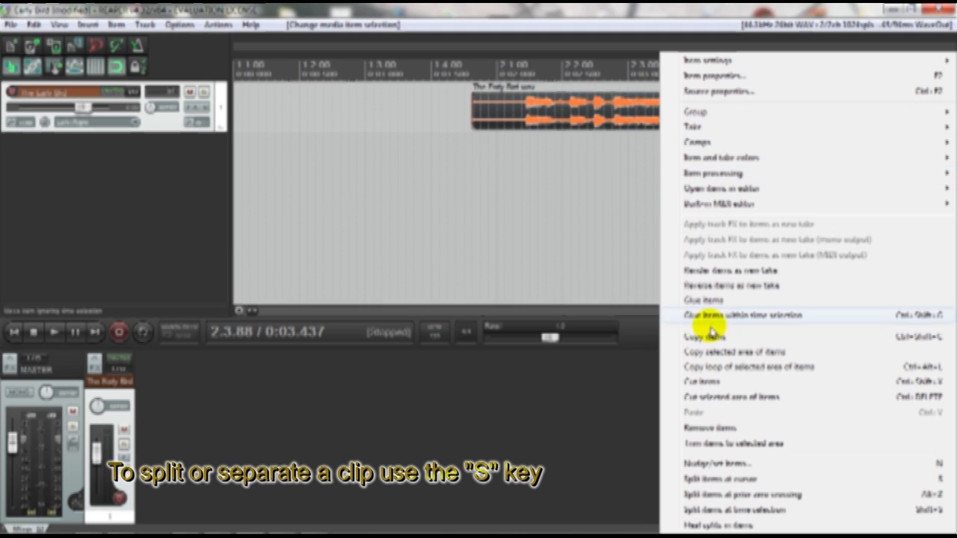
left_click(705, 480)
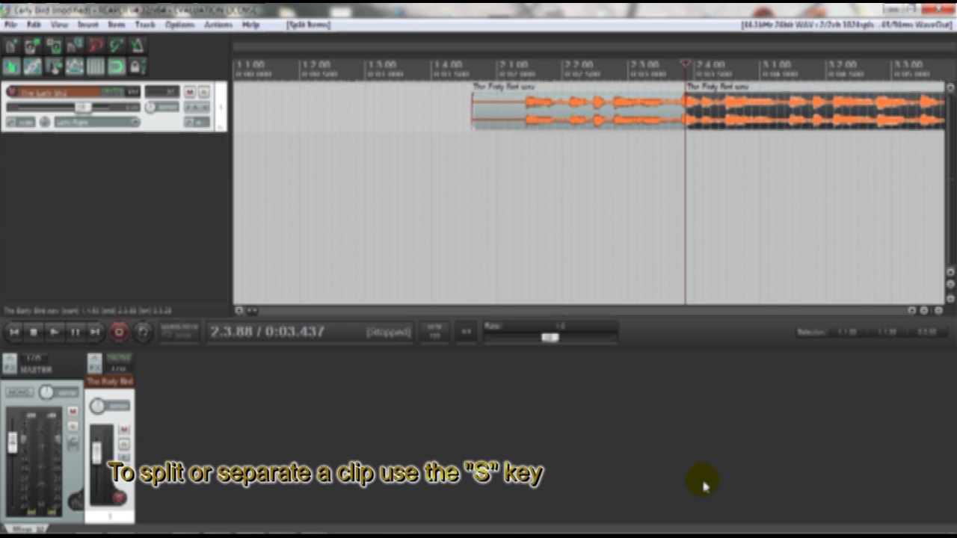
mouse_move(618, 101)
left_mouse_down()
mouse_move(578, 113)
mouse_move(615, 111)
left_mouse_up()
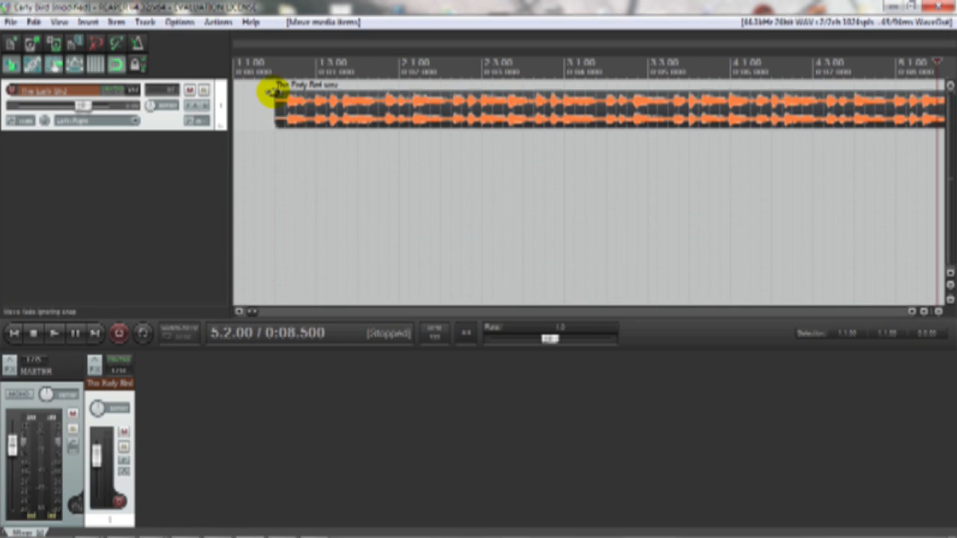
Add a fade-in from the clip's start to about 2.3.75 and split the clip at 3.4.75
left_click_drag(271, 90, 515, 103)
left_click(716, 110)
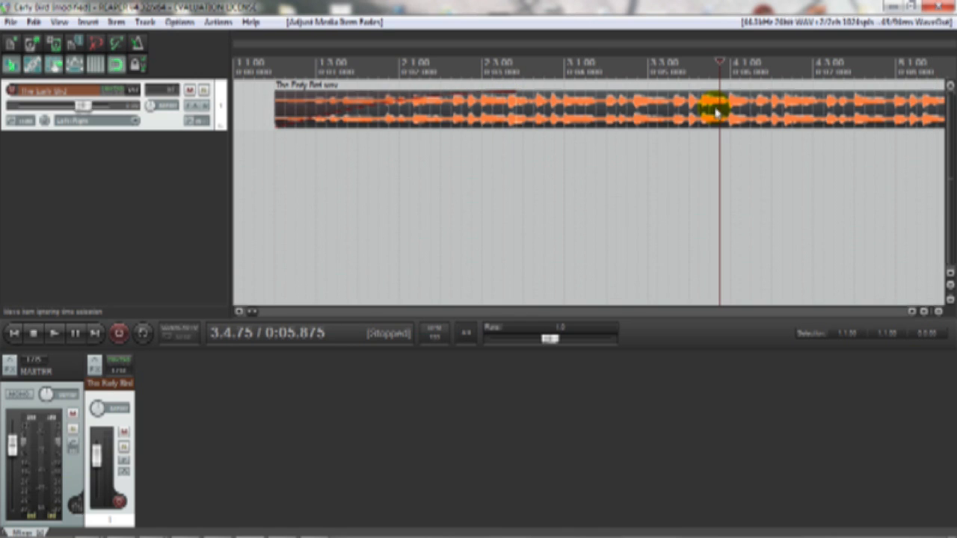
key("s")
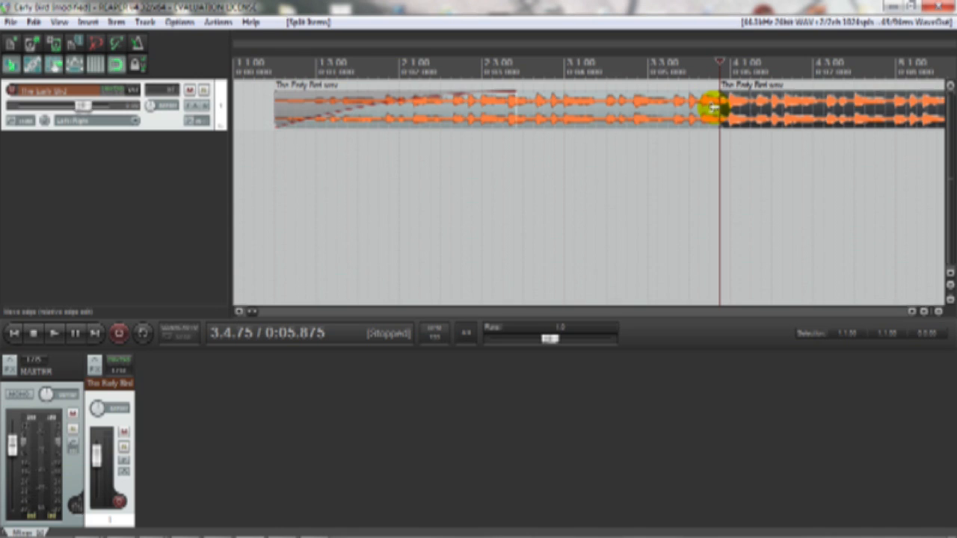
Shift the second piece slightly earlier to overlap the first, and toggle auto-crossfade off and back on
left_click_drag(762, 111, 748, 130)
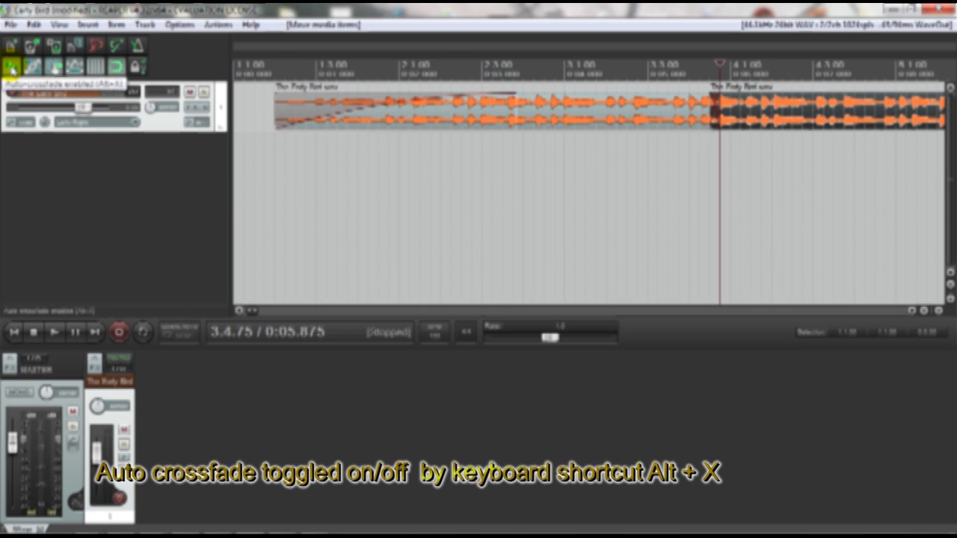
key("alt+x")
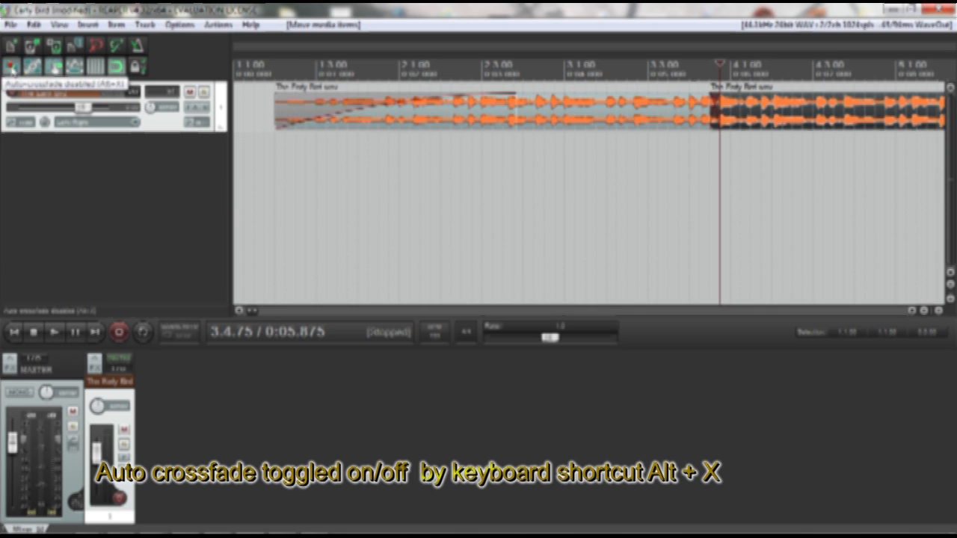
key("alt+x")
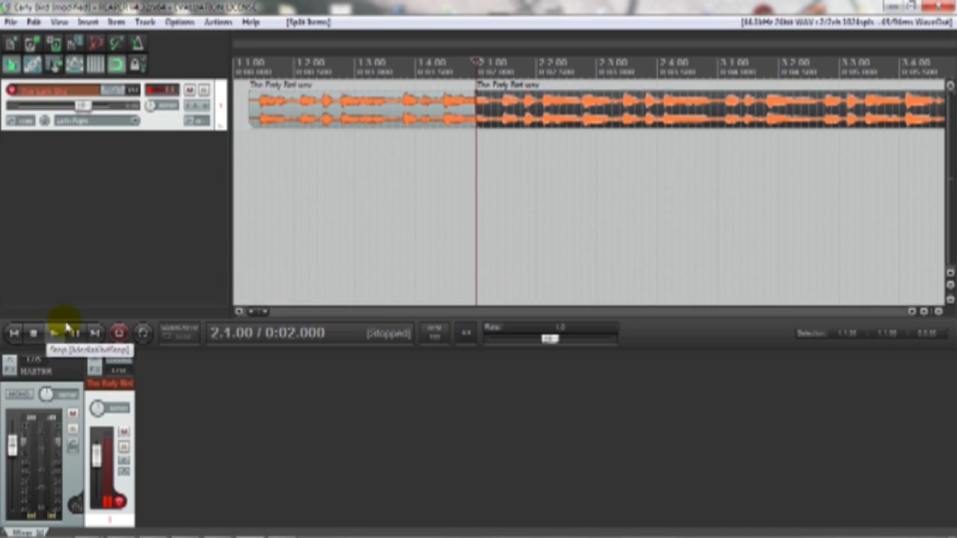
Select all the split pieces on the track and glue them into a single clip
mouse_move(506, 113)
left_mouse_down()
mouse_move(517, 124)
mouse_move(495, 124)
mouse_move(525, 123)
mouse_move(506, 116)
left_mouse_up()
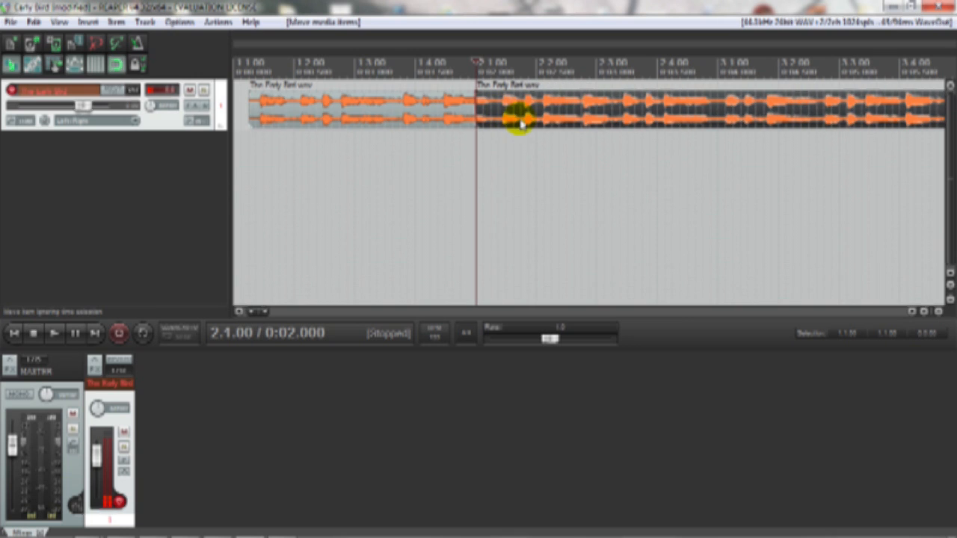
key("ctrl")
key("ctrl+a")
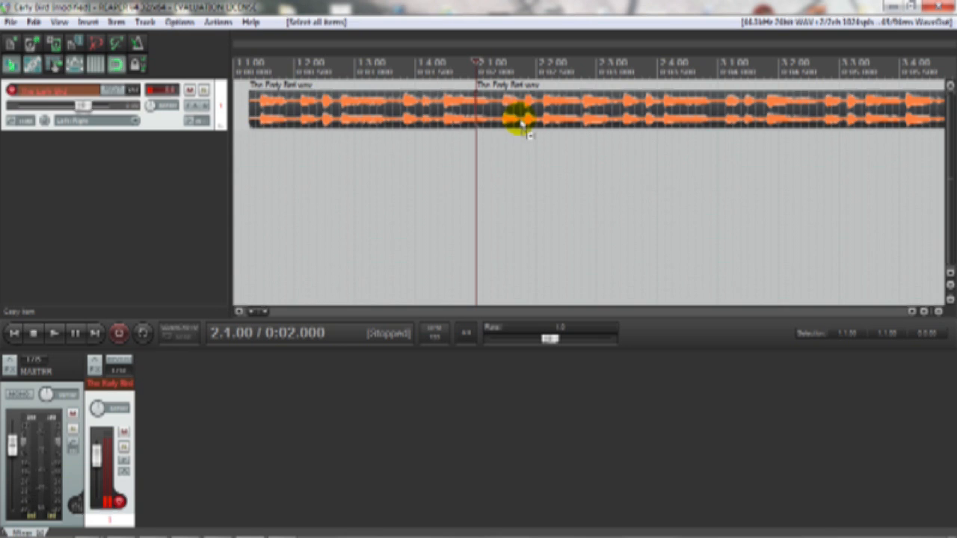
key("ctrl")
key("ctrl+shift+g")
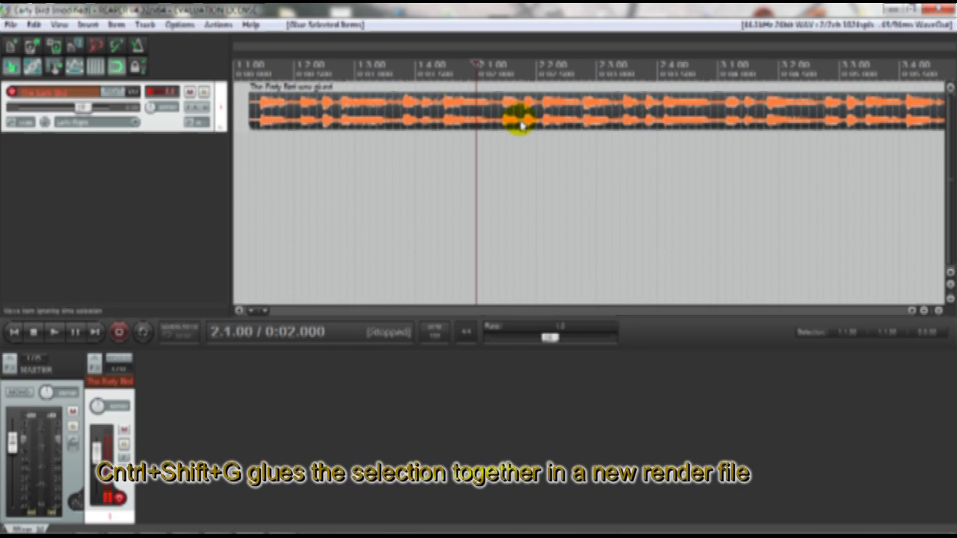
mouse_move(512, 116)
left_mouse_down()
mouse_move(568, 116)
mouse_move(518, 115)
left_mouse_up()
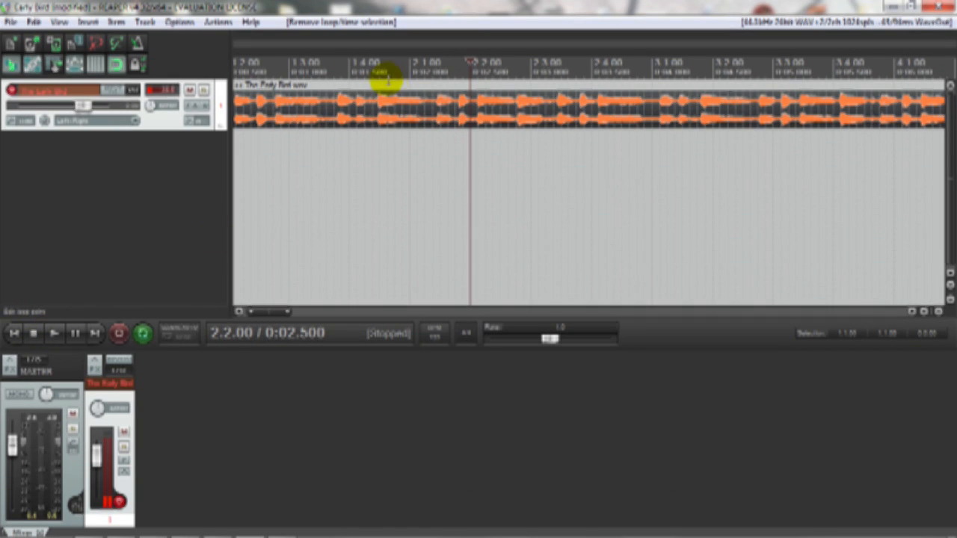
Insert a marker named M1 at 2.1.00 on the timeline and give it a light yellow color
left_click(410, 72)
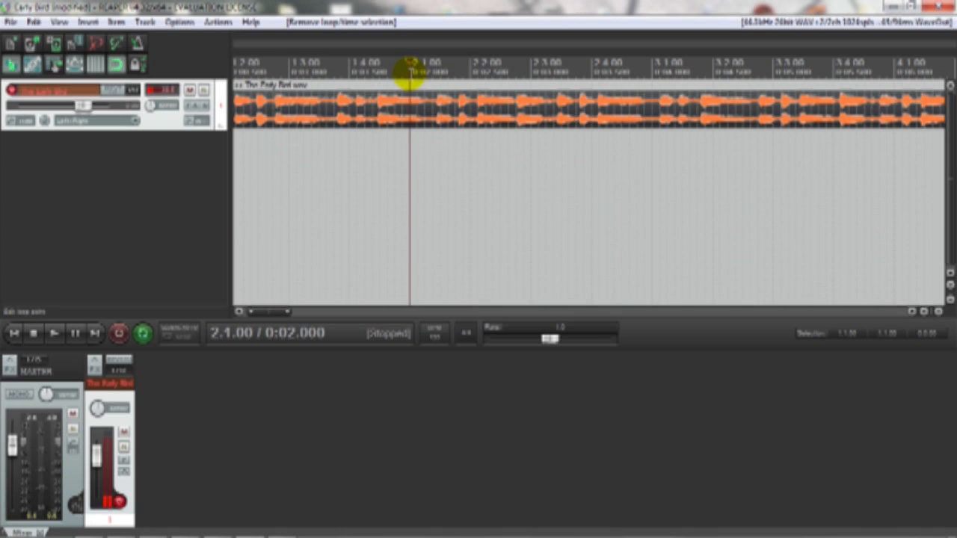
right_click(411, 78)
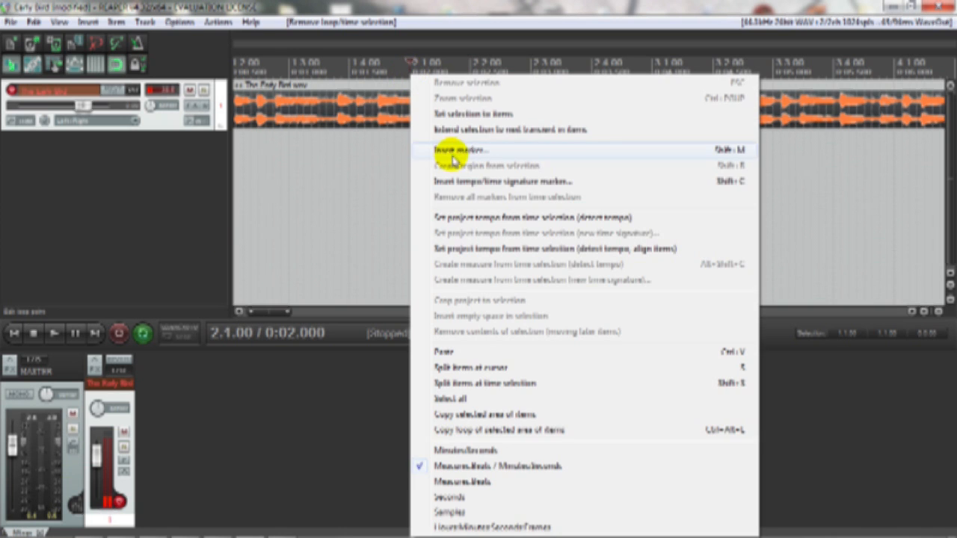
left_click(451, 153)
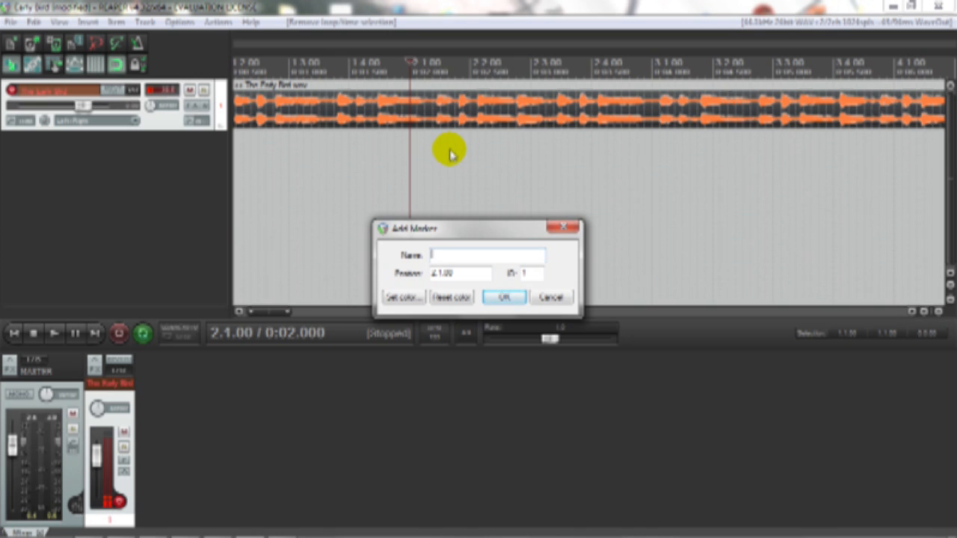
type("M")
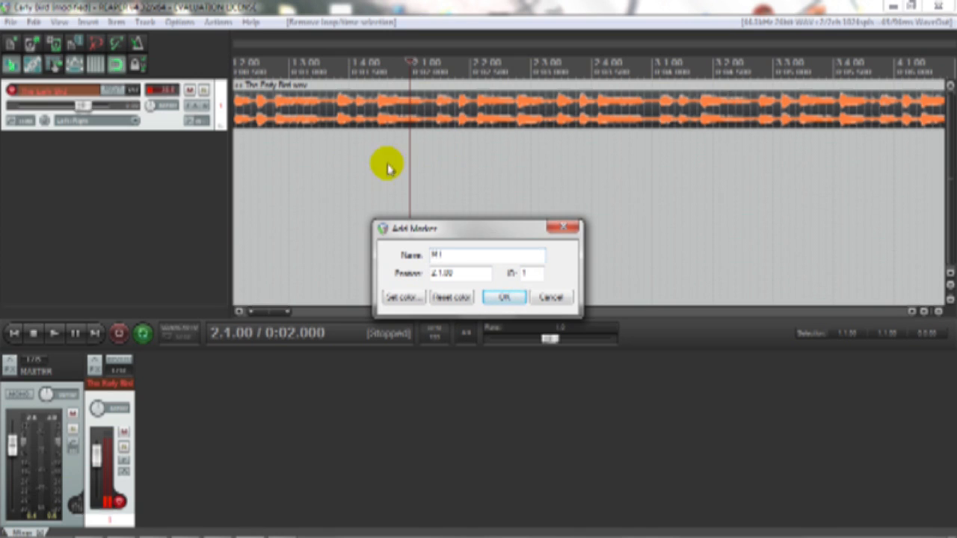
left_click(390, 296)
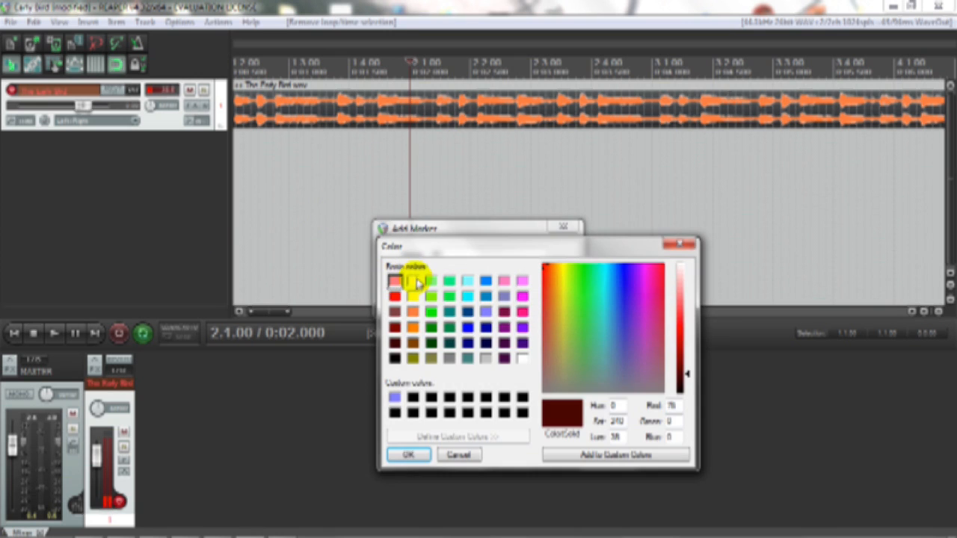
left_click(413, 282)
left_click(408, 455)
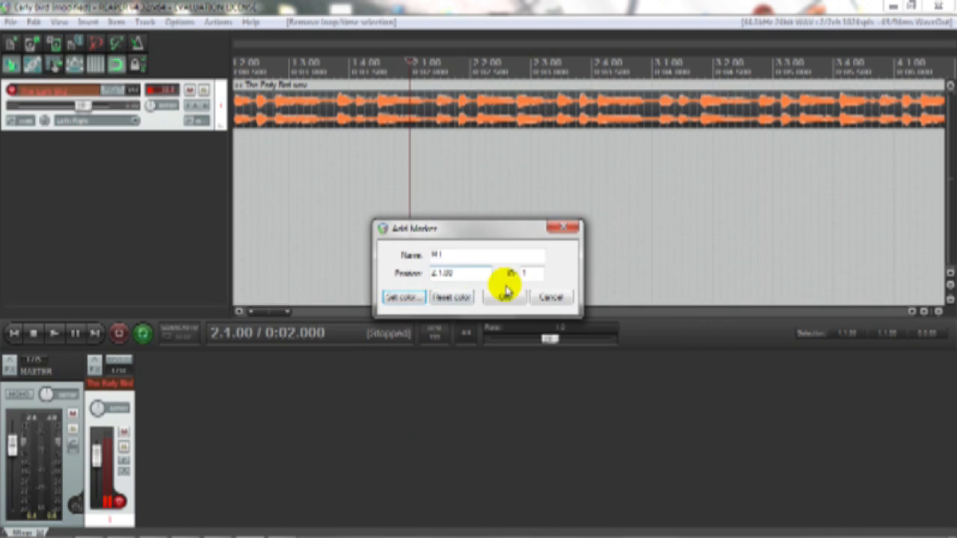
left_click(502, 295)
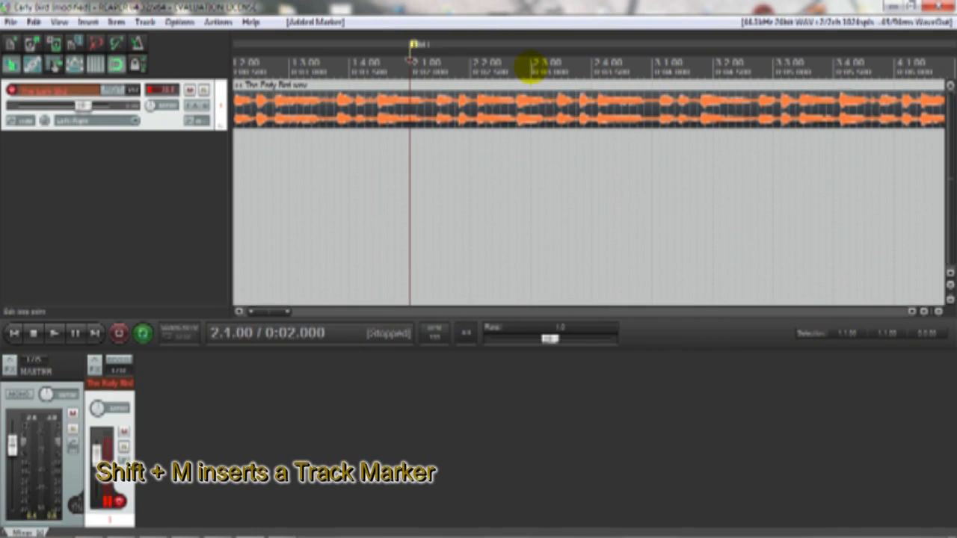
Insert a second marker named M2 at 2.3.00 and set its color to green (red 0, blue 128)
left_click(530, 68)
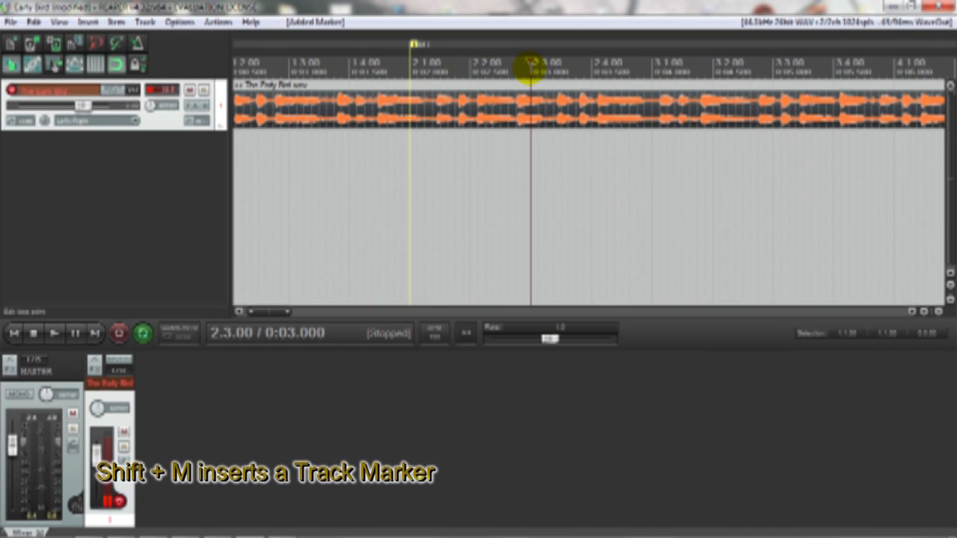
key("shift+m")
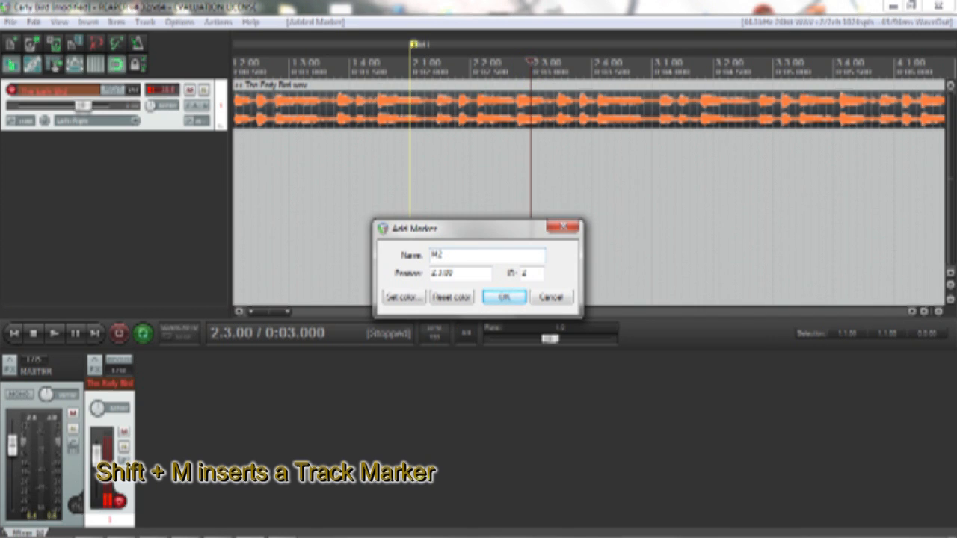
left_click(403, 297)
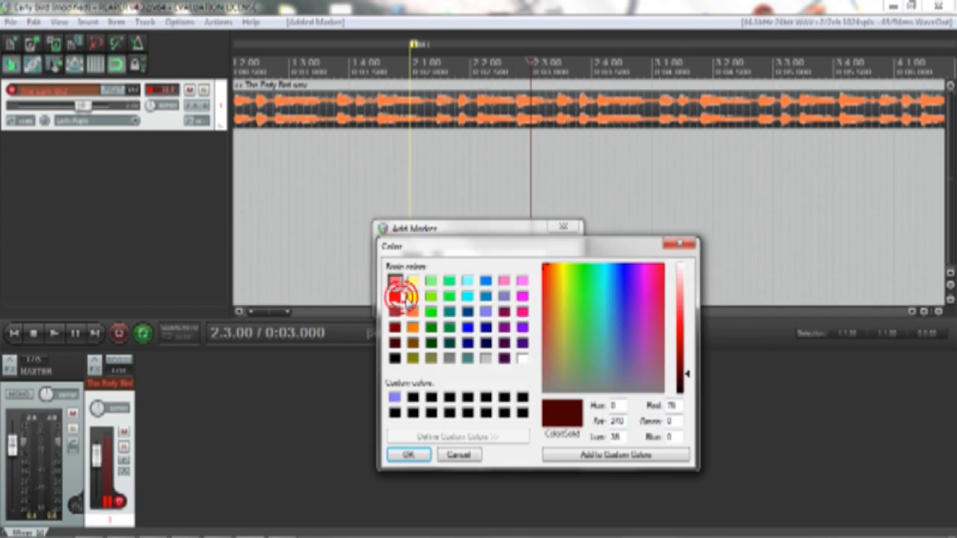
left_click(449, 280)
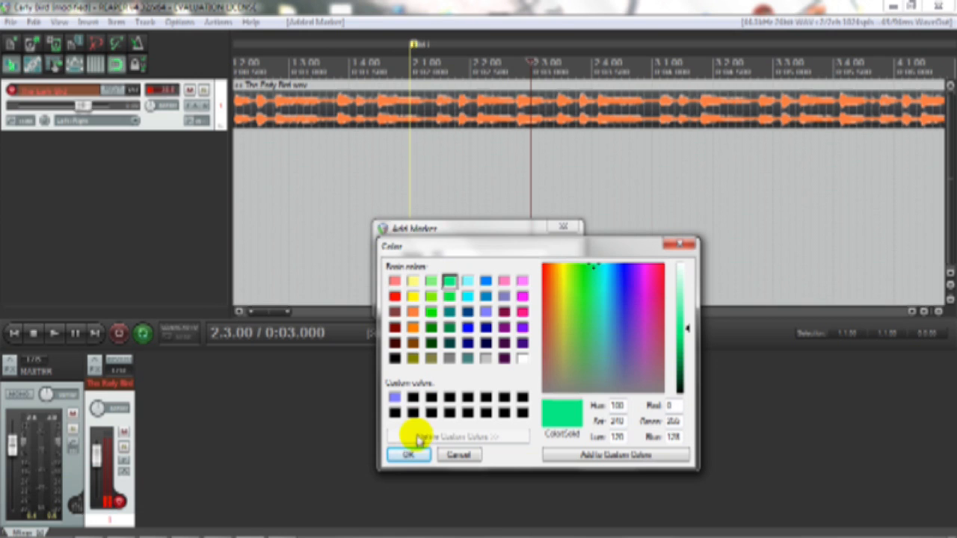
left_click(408, 454)
left_click(501, 297)
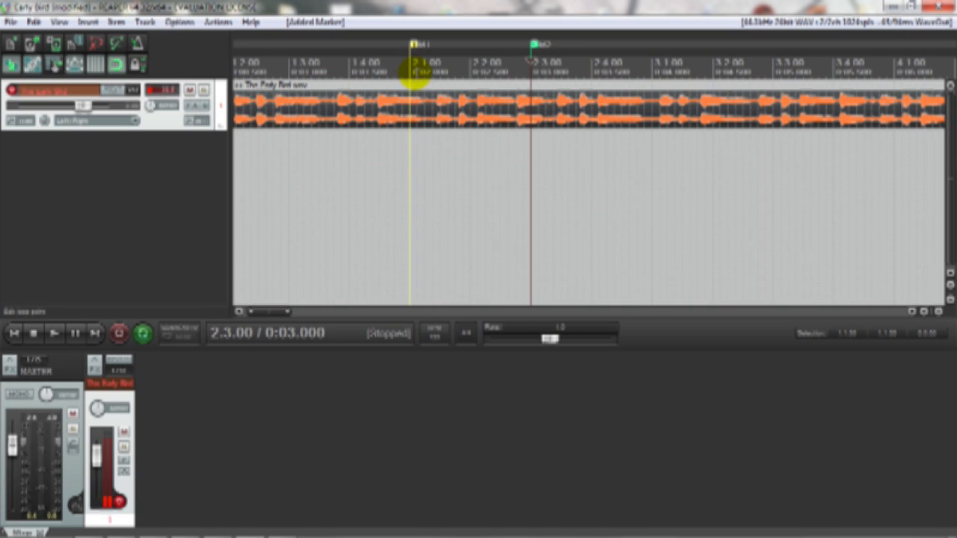
Set the time selection from marker M1 to M2, play it from 2.1.00 with repeat enabled, and stop playback
left_click_drag(410, 74, 530, 67)
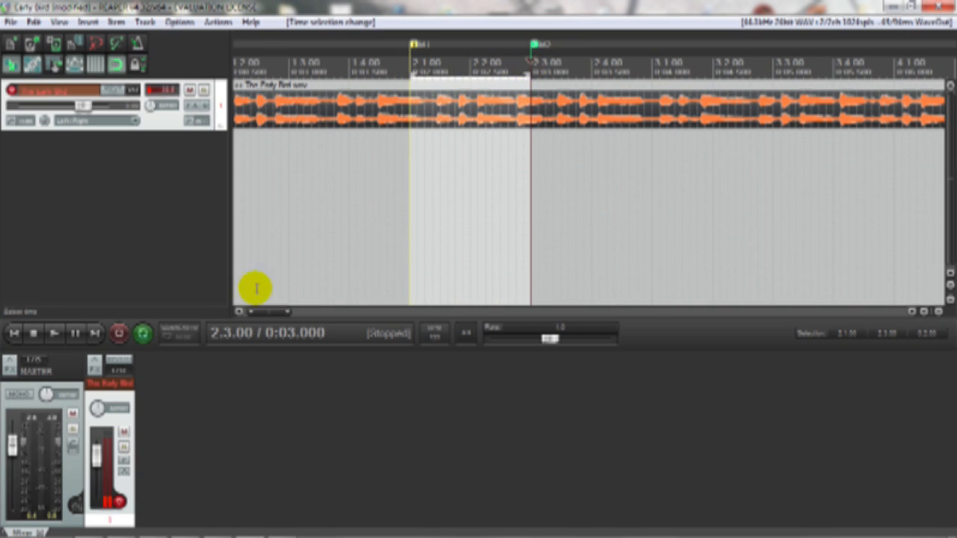
left_click(141, 334)
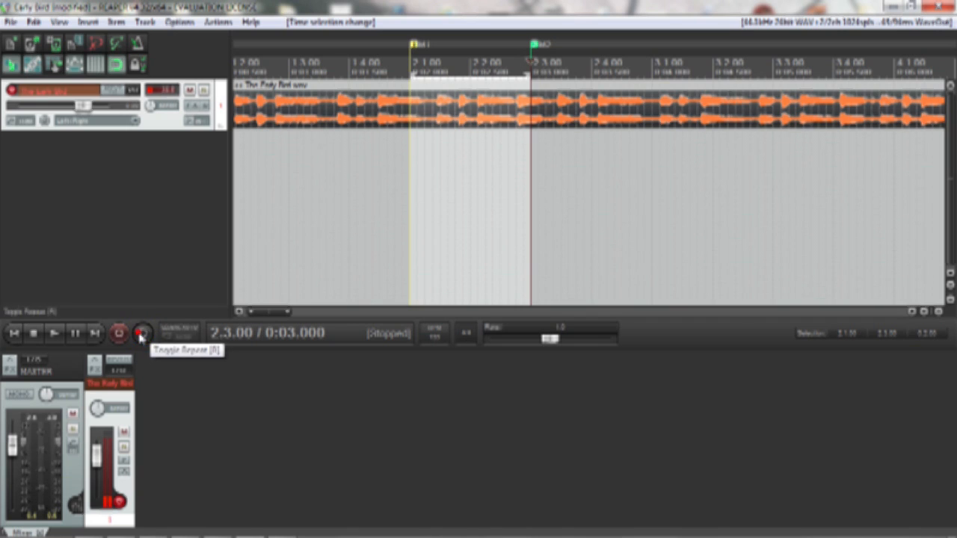
left_click(412, 63)
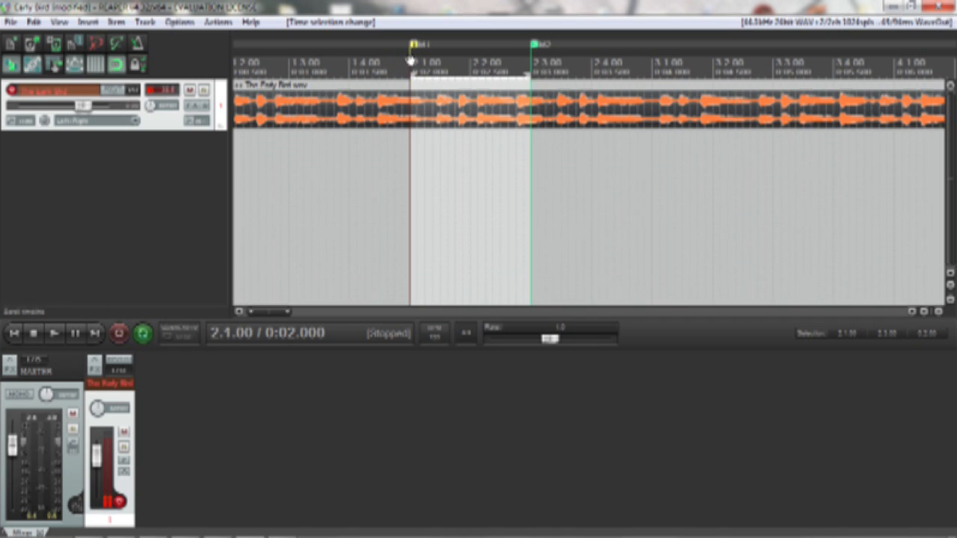
left_click(56, 337)
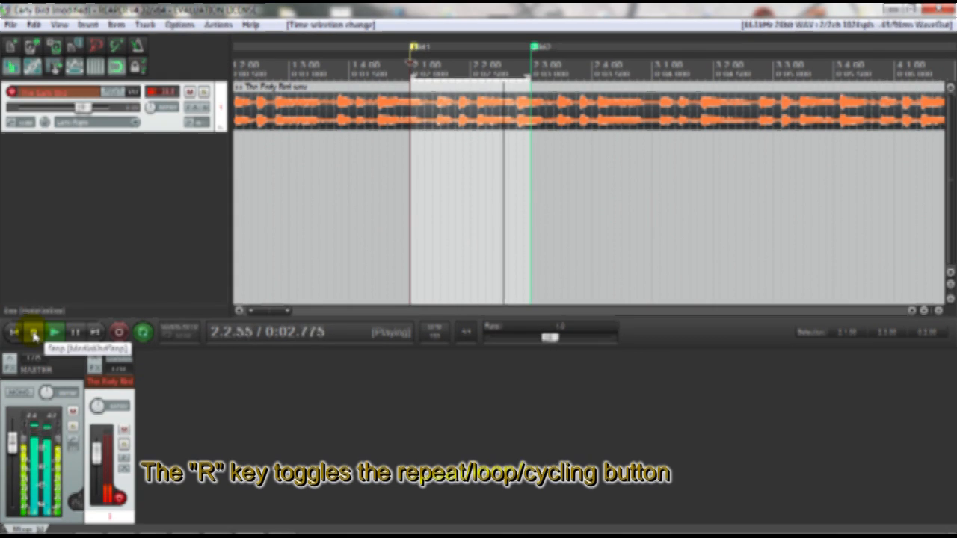
left_click(33, 334)
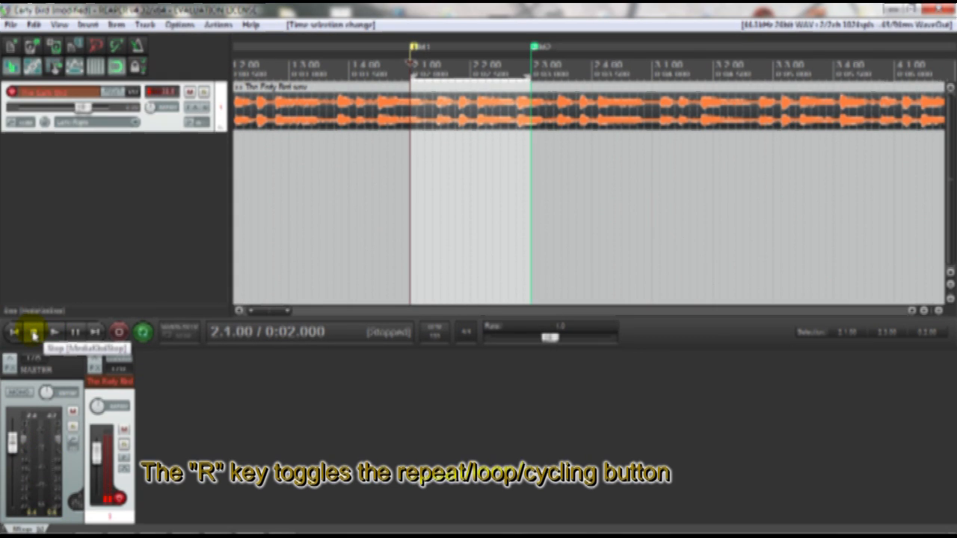